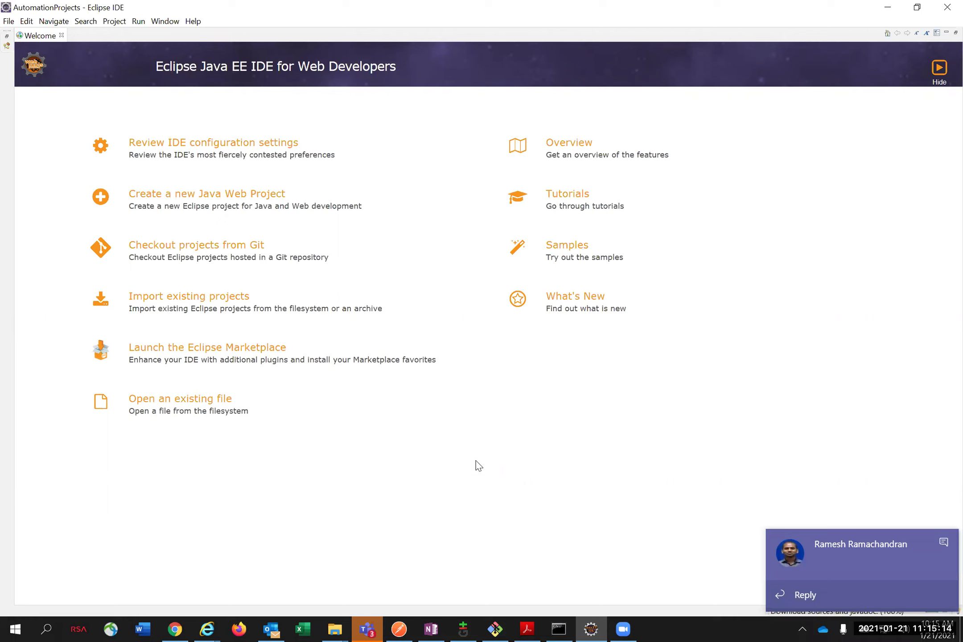
Step: Open the colleague's chat in Microsoft Teams and download the uatcred (1).properties attachment
click(854, 563)
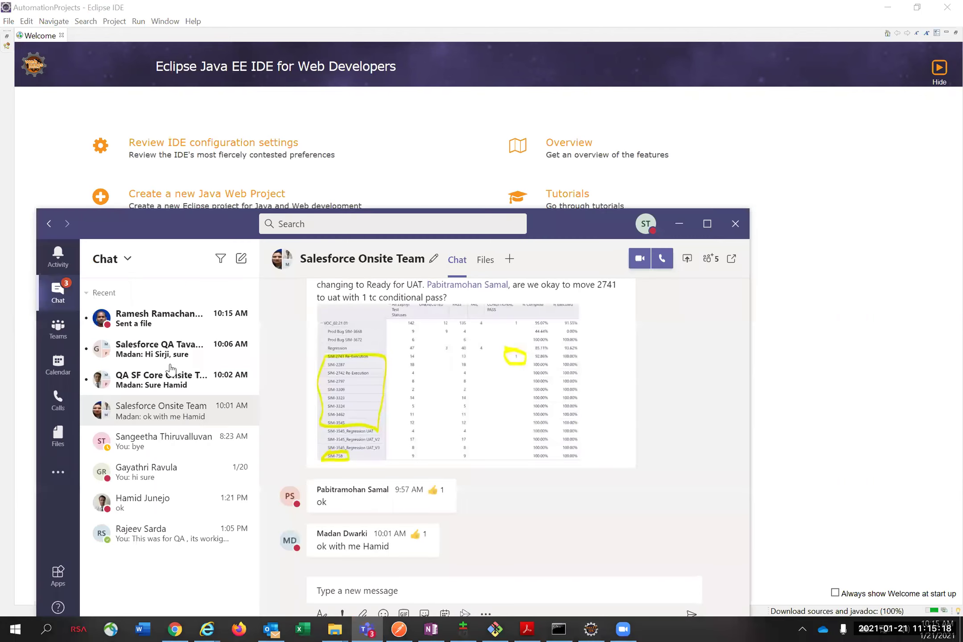
click(165, 328)
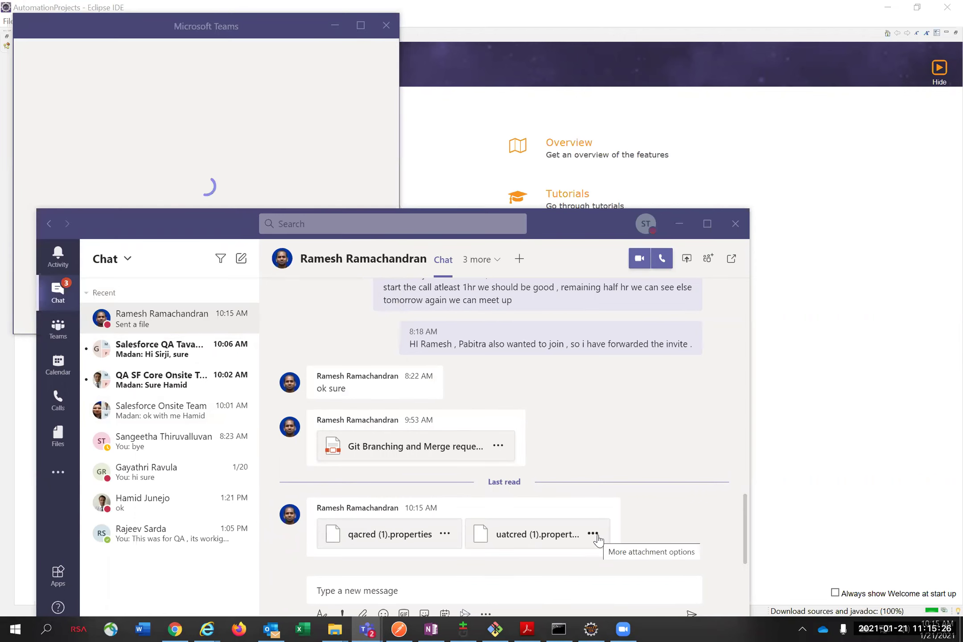
click(387, 25)
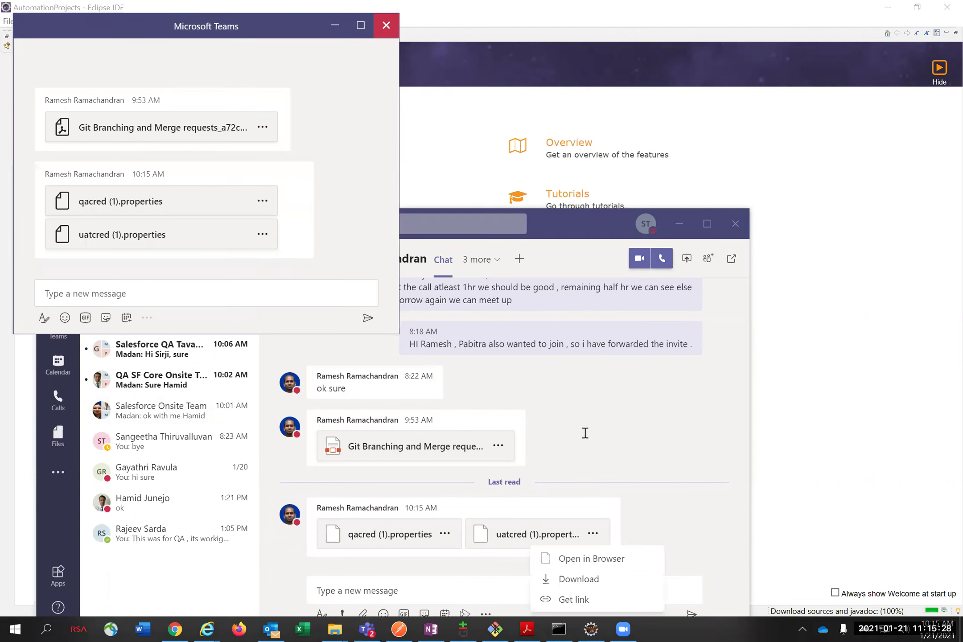
click(588, 580)
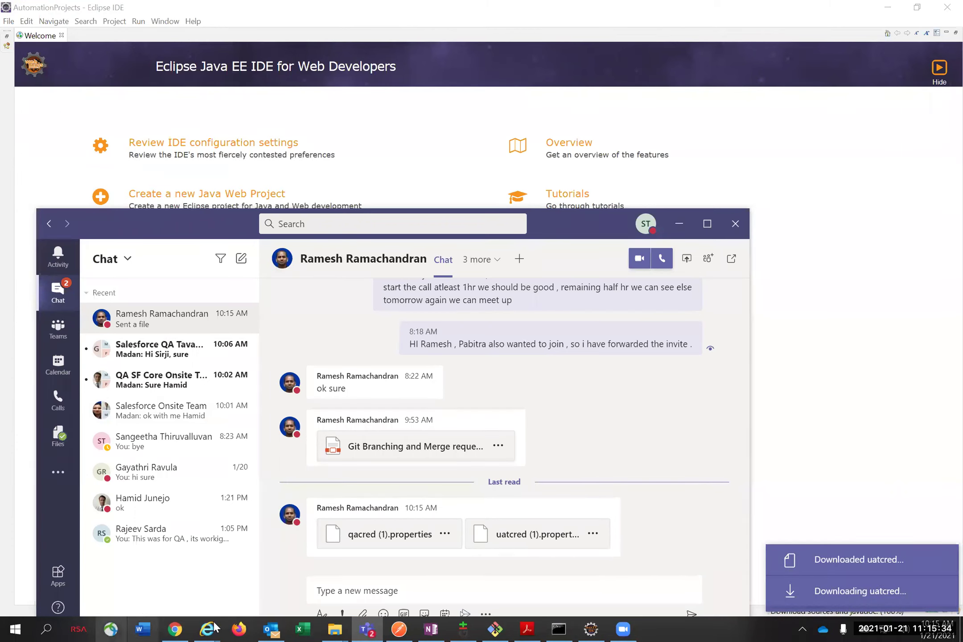
click(181, 625)
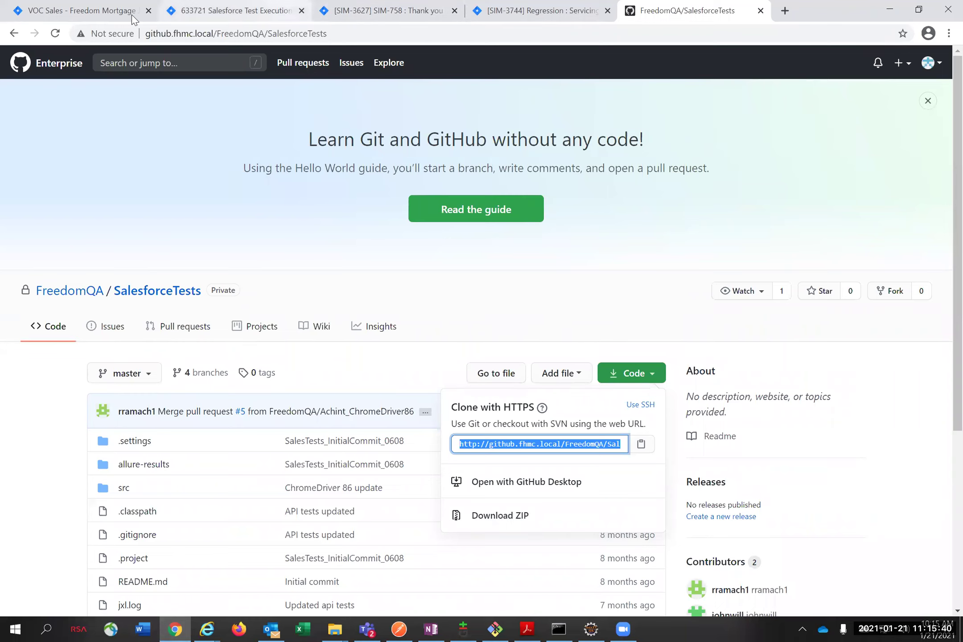
click(534, 10)
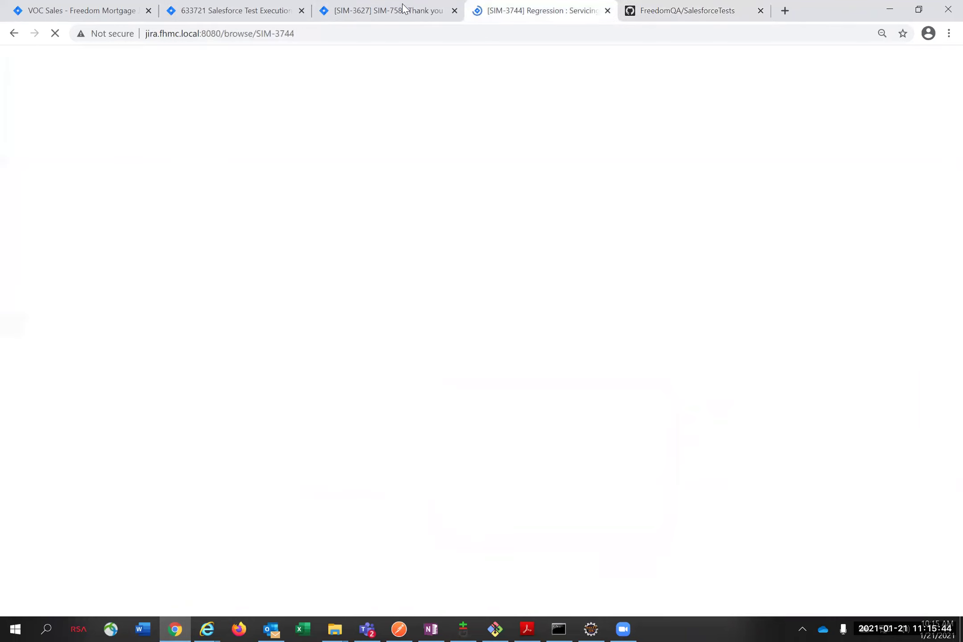
click(402, 7)
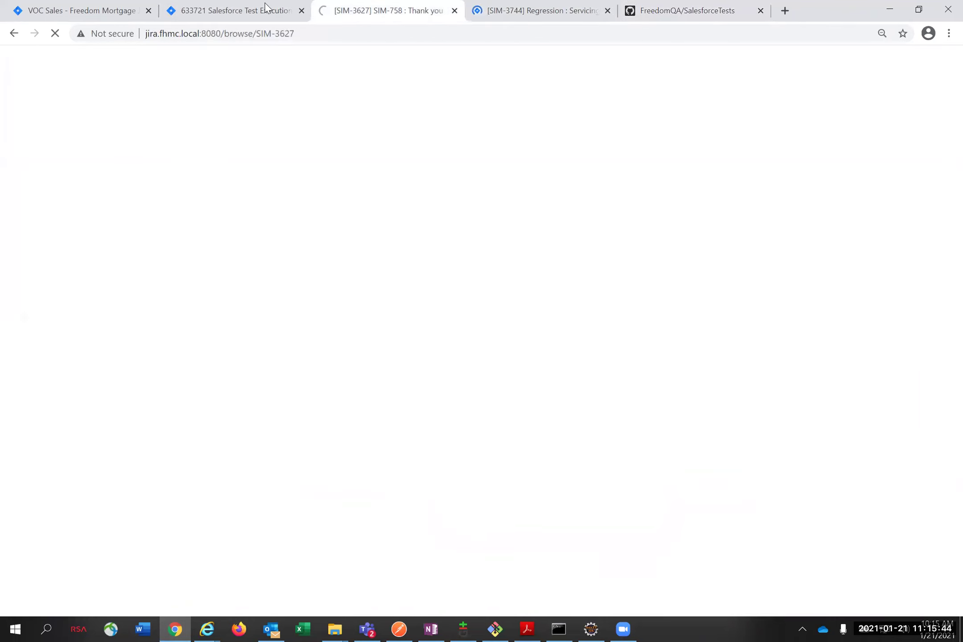
key(ctrl+1)
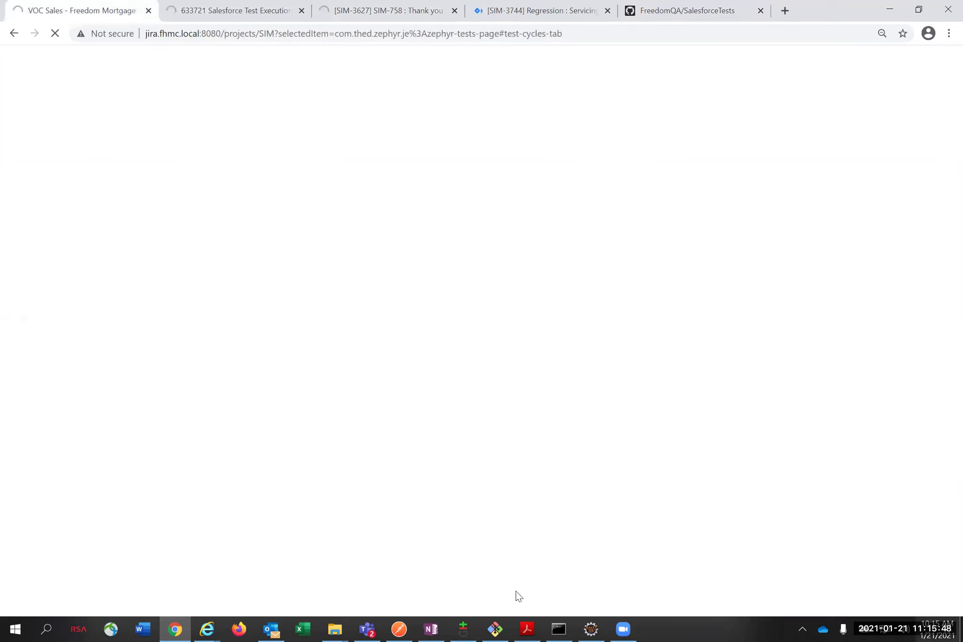
Step: Switch to File Explorer and open the Downloads folder
mouse_move(337, 627)
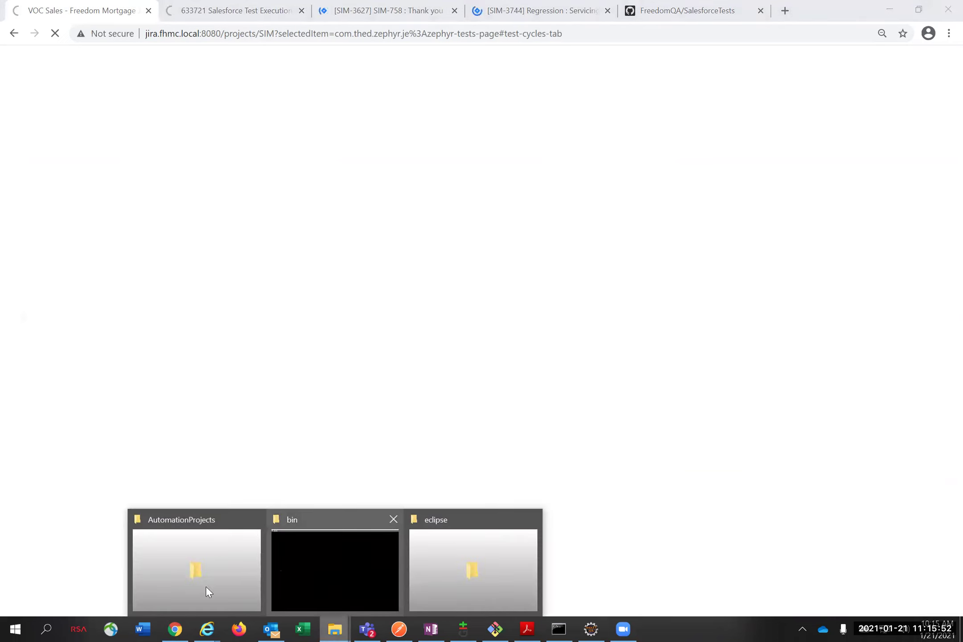
click(205, 586)
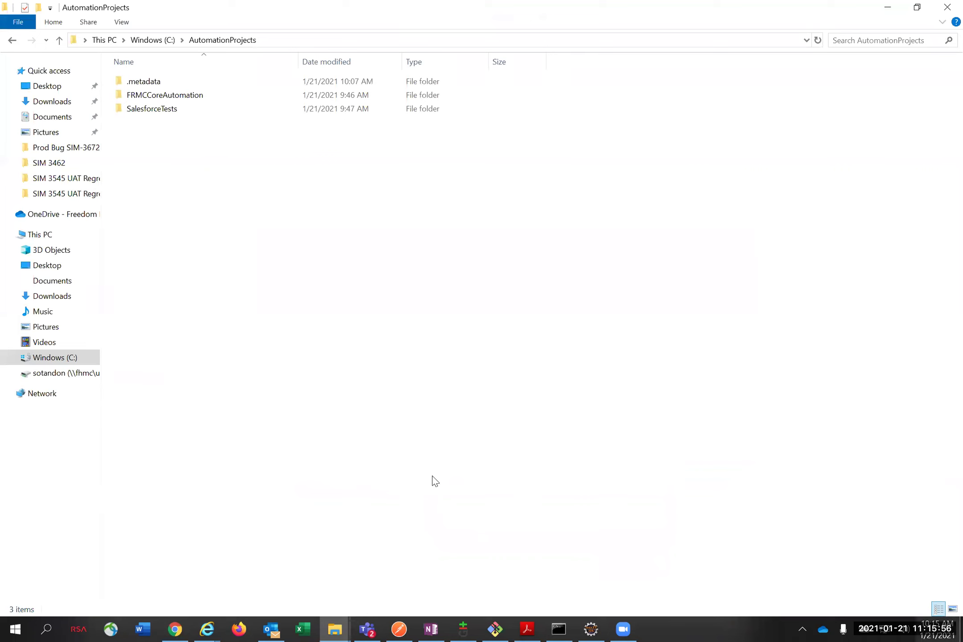
key(super+d)
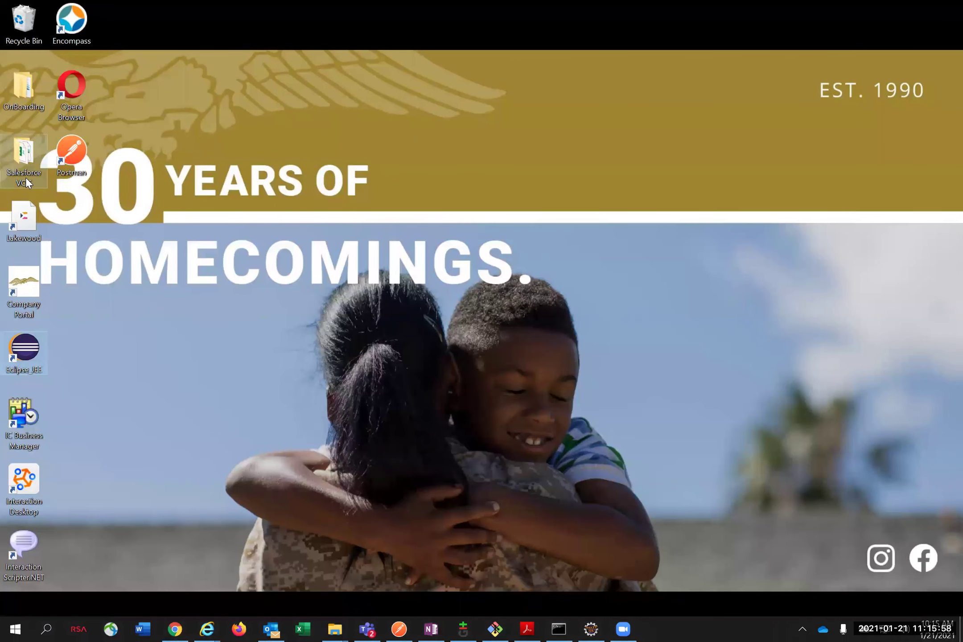
double_click(17, 152)
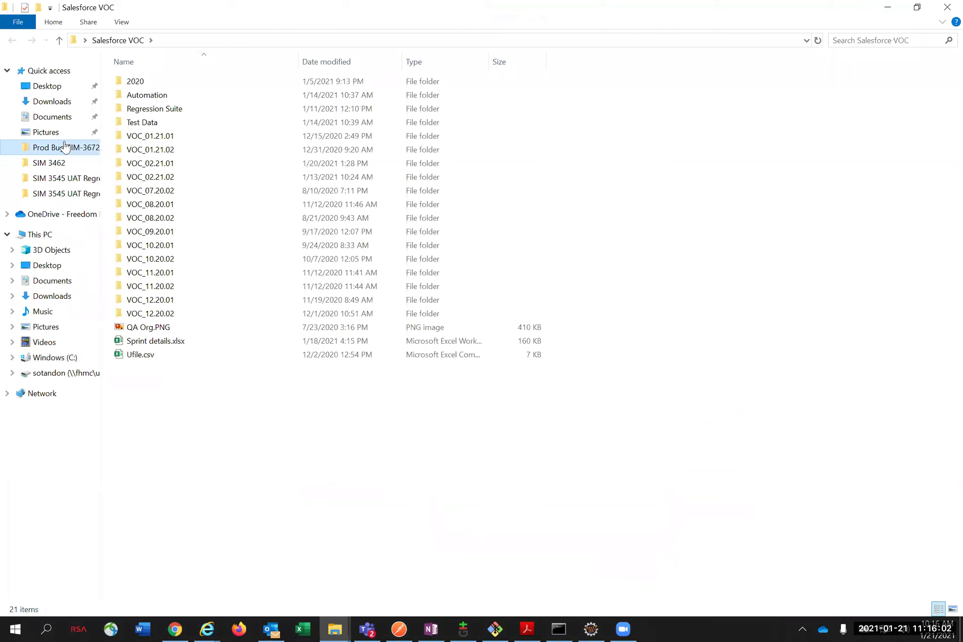
click(68, 296)
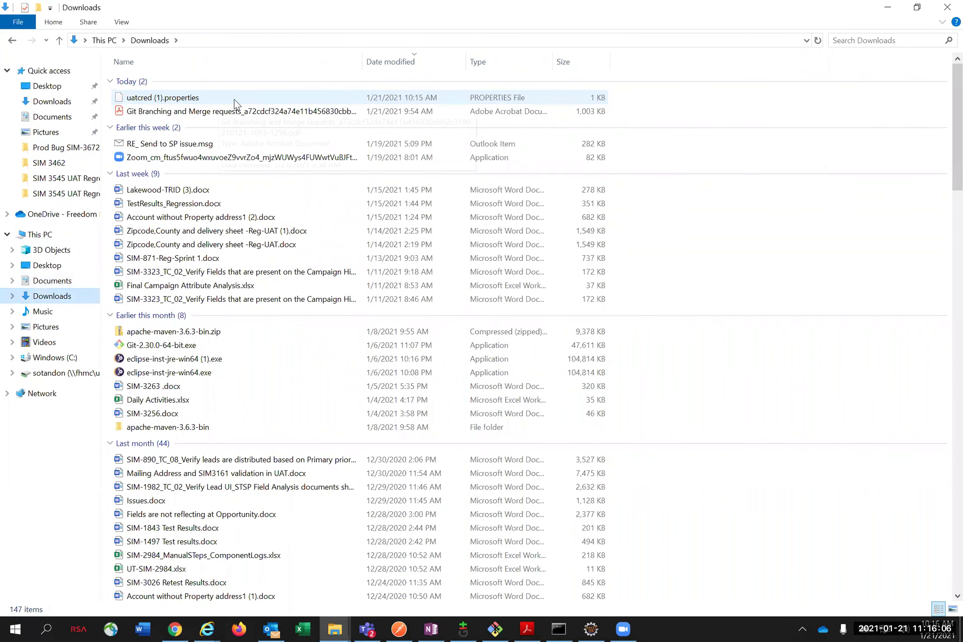
Step: Download qacred (1).properties from the Teams chat and copy both credential properties files from the Downloads folder
click(372, 628)
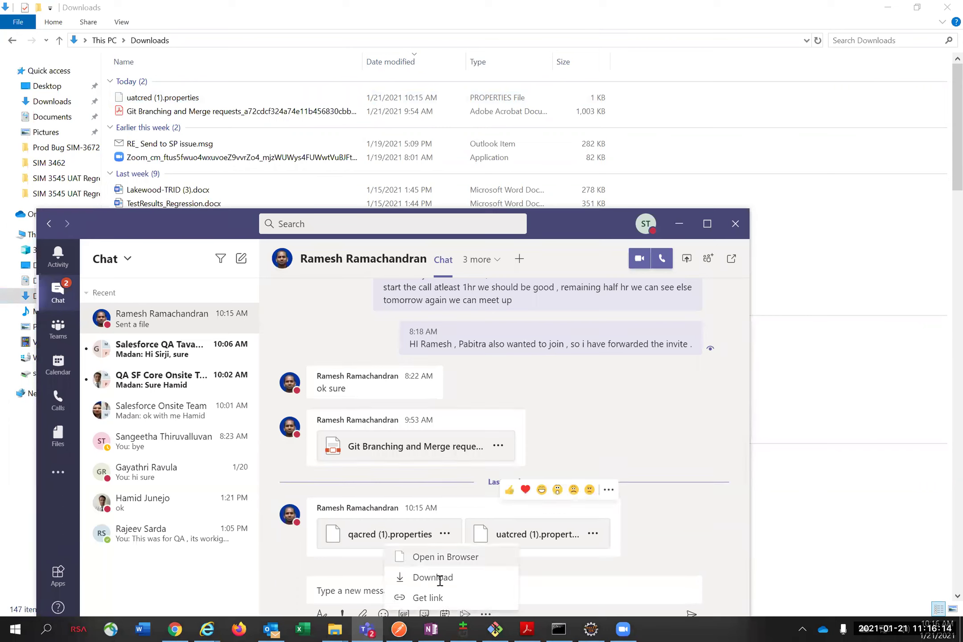
click(439, 580)
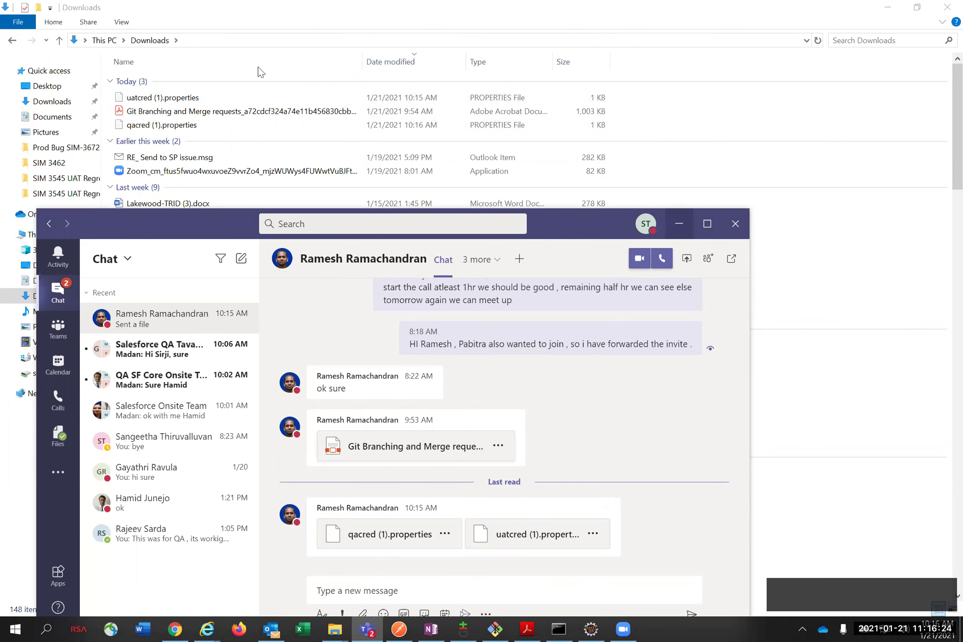
click(194, 96)
ctrl+click(191, 126)
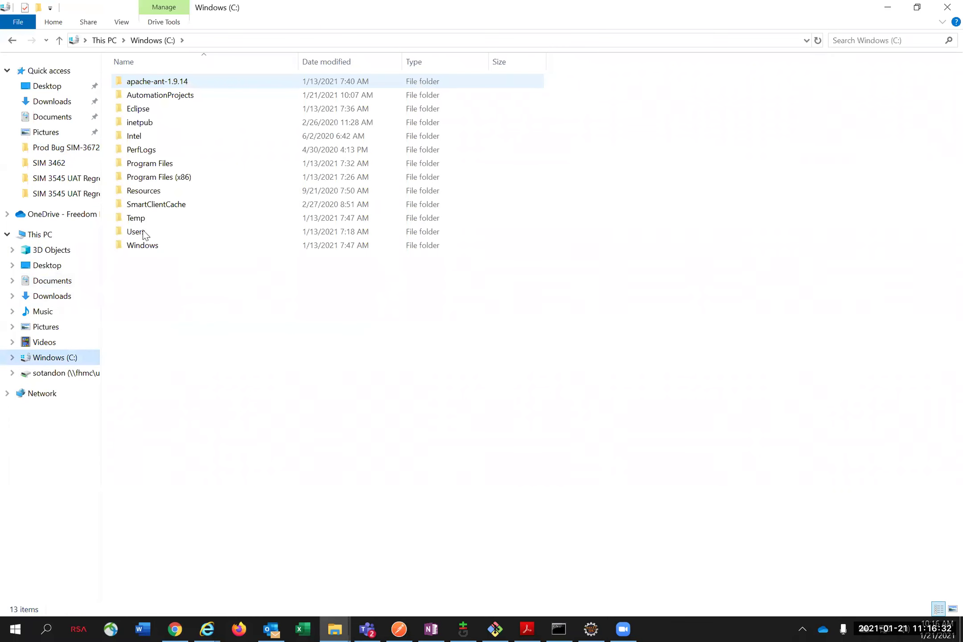
Step: Open the current user's profile folder under C:\Users
click(143, 231)
double_click(143, 232)
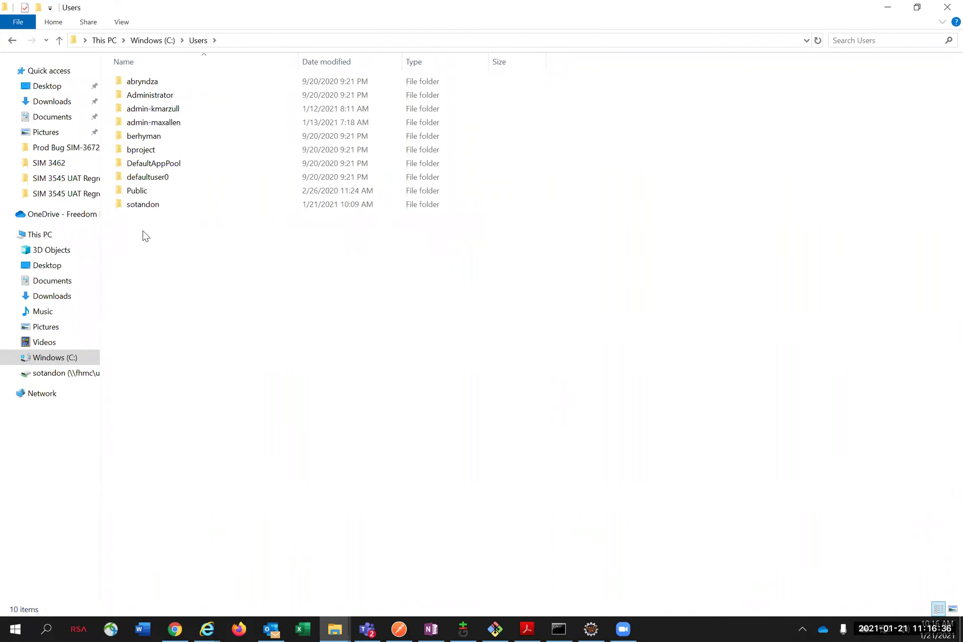
double_click(146, 207)
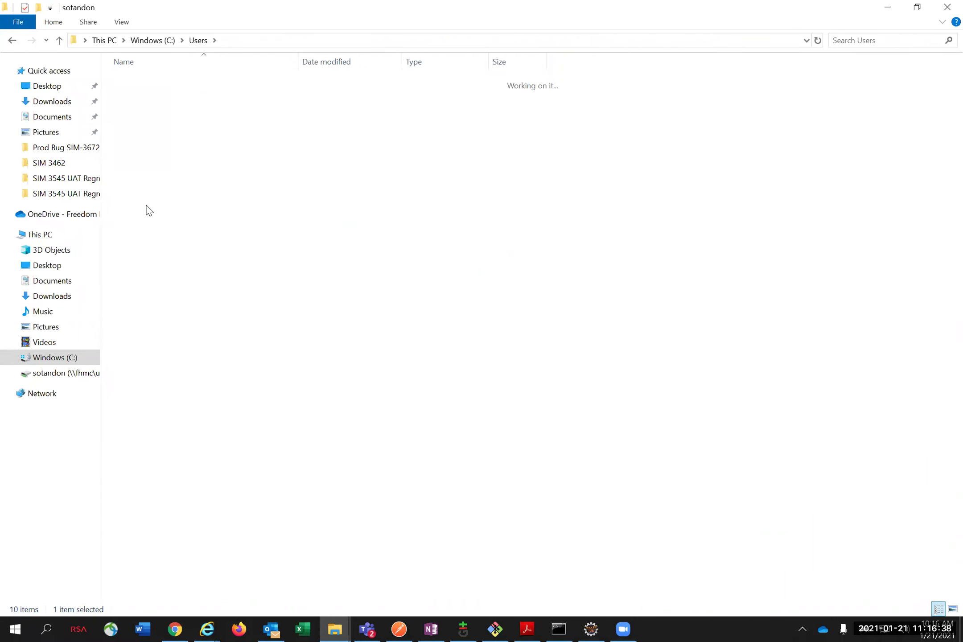
Step: Create a new folder named Jenkinsjob in the user's profile folder
right_click(237, 406)
mouse_move(212, 587)
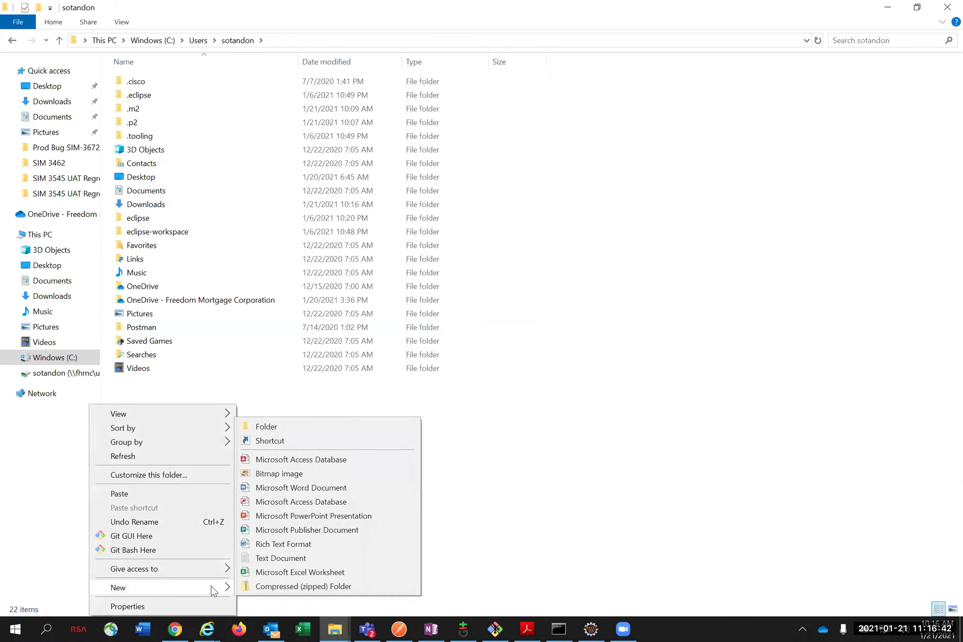
click(280, 428)
text(Jenkin)
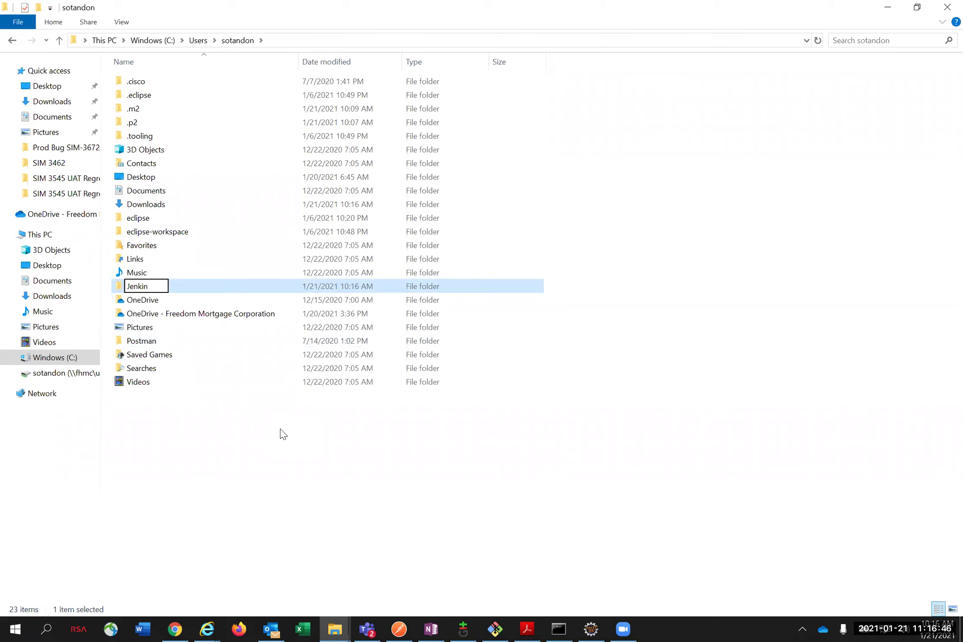
text( JOb)
key(BackSpace)
key(BackSpace)
key(BackSpace)
key(BackSpace)
text(jobs)
key(BackSpace)
key(BackSpace)
key(BackSpace)
key(BackSpace)
text(sjob)
click(274, 424)
Step: Rename the newly created Jenkinsjob folder as Jenkinsjobs
double_click(156, 263)
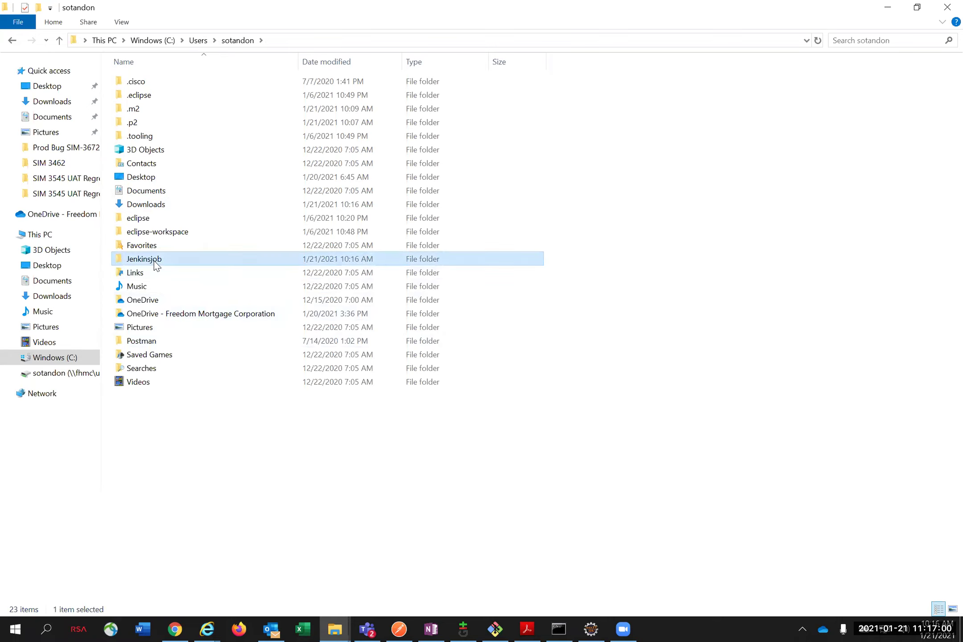
click(239, 43)
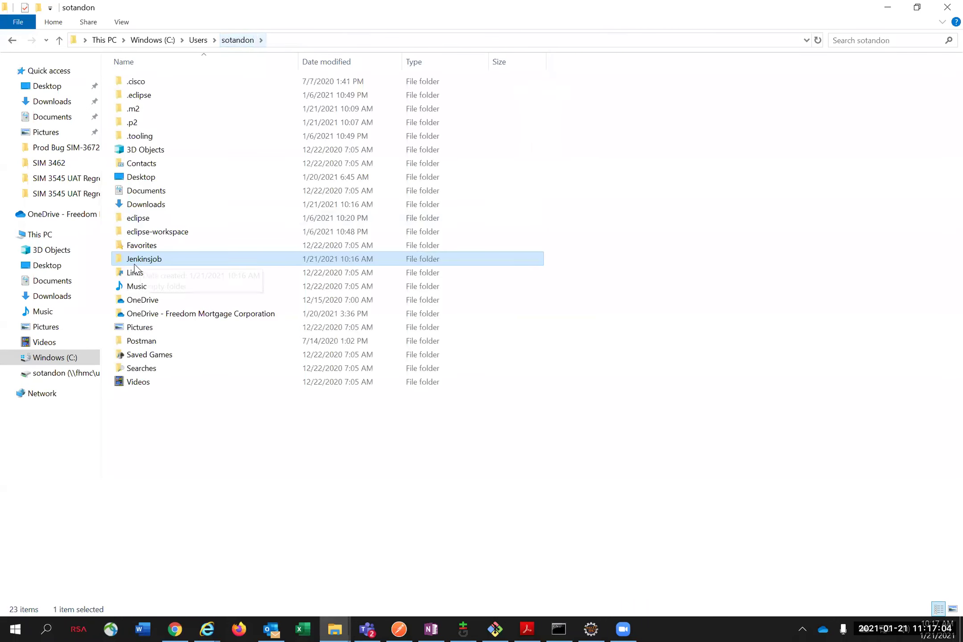
right_click(144, 261)
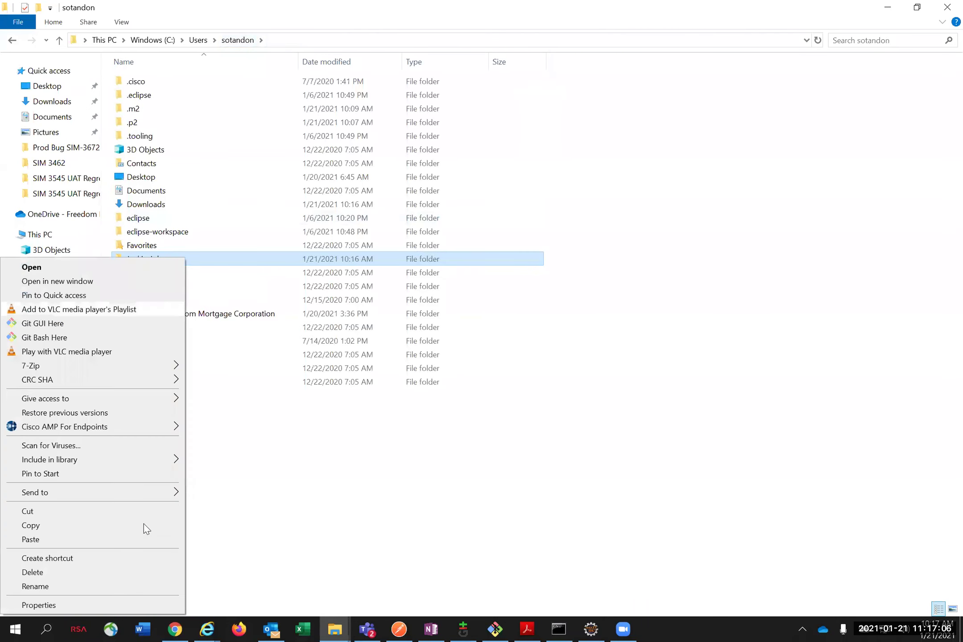
click(142, 587)
click(177, 260)
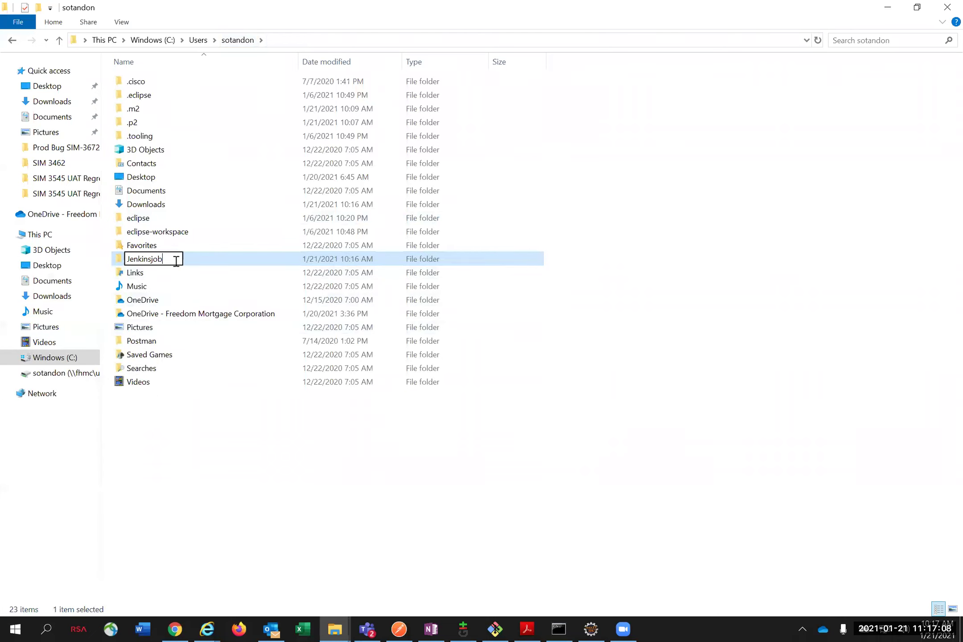
text(s)
click(222, 441)
Step: Paste the two copied properties files into the Jenkinsjobs folder
double_click(174, 258)
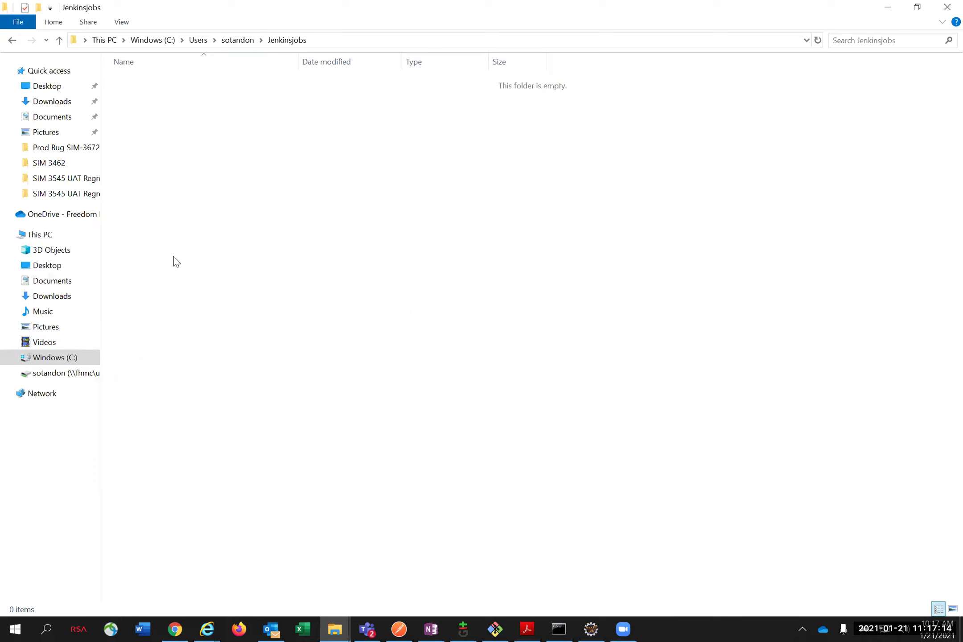
key(ctrl+v)
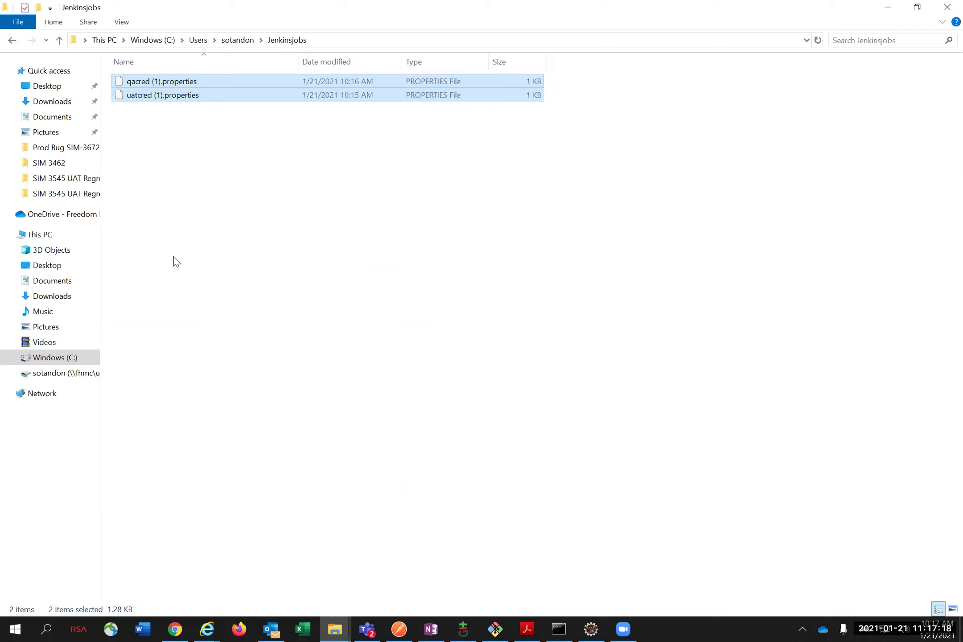
click(174, 217)
Step: Rename qacred (1).properties as qacred.properties
right_click(177, 84)
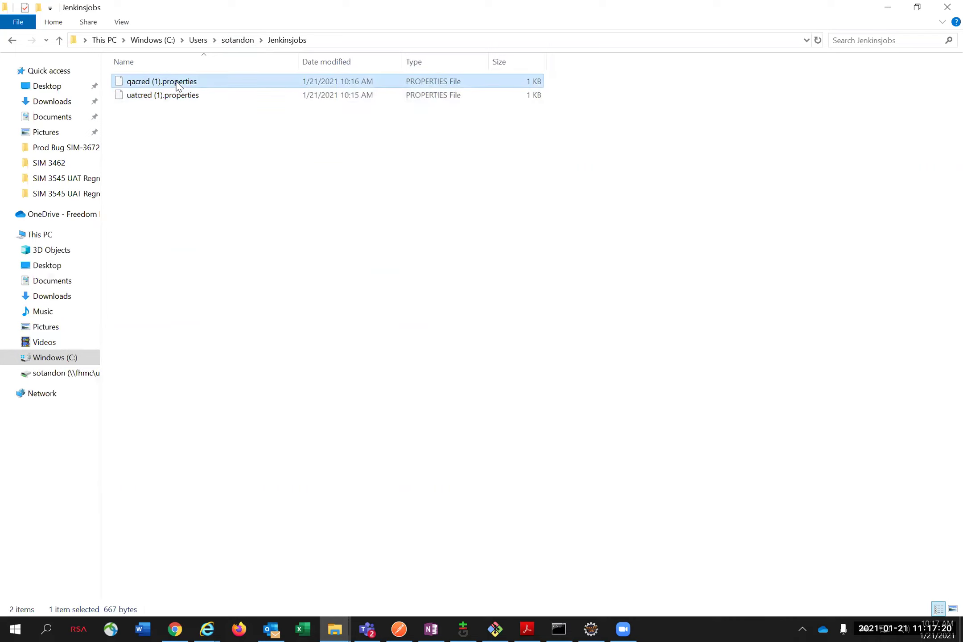
click(124, 329)
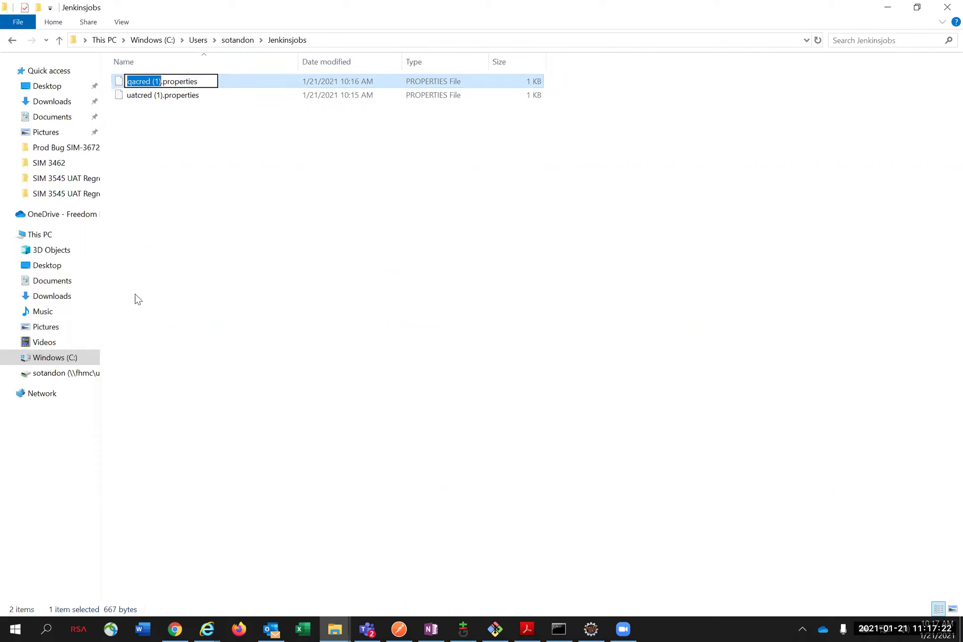
click(160, 81)
key(Delete)
key(BackSpace)
key(BackSpace)
key(BackSpace)
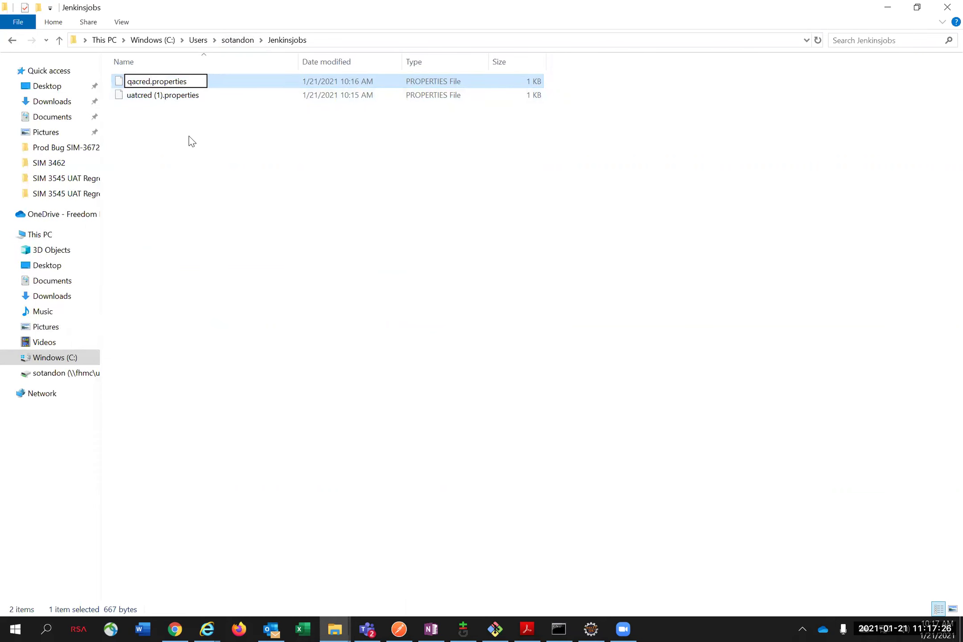
Step: Rename uatcred (1).properties as uatcred.properties
right_click(181, 98)
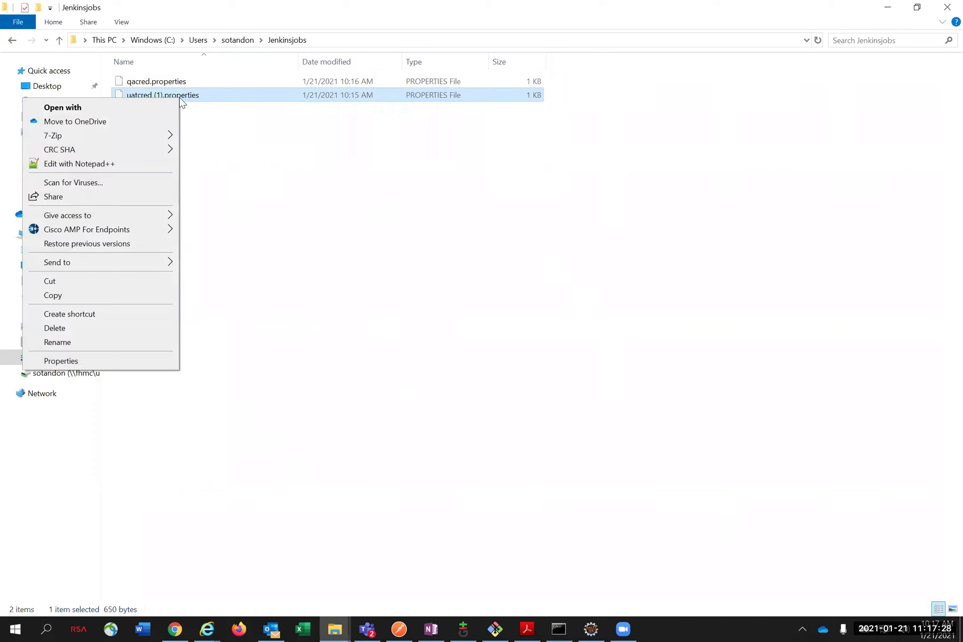
click(86, 344)
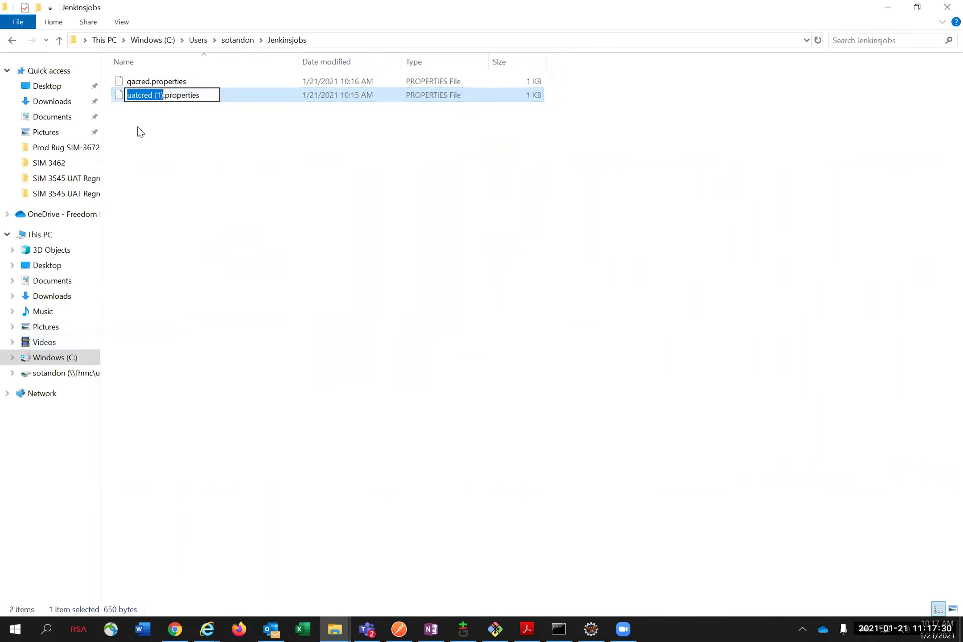
click(163, 95)
key(BackSpace)
key(BackSpace)
key(BackSpace)
key(BackSpace)
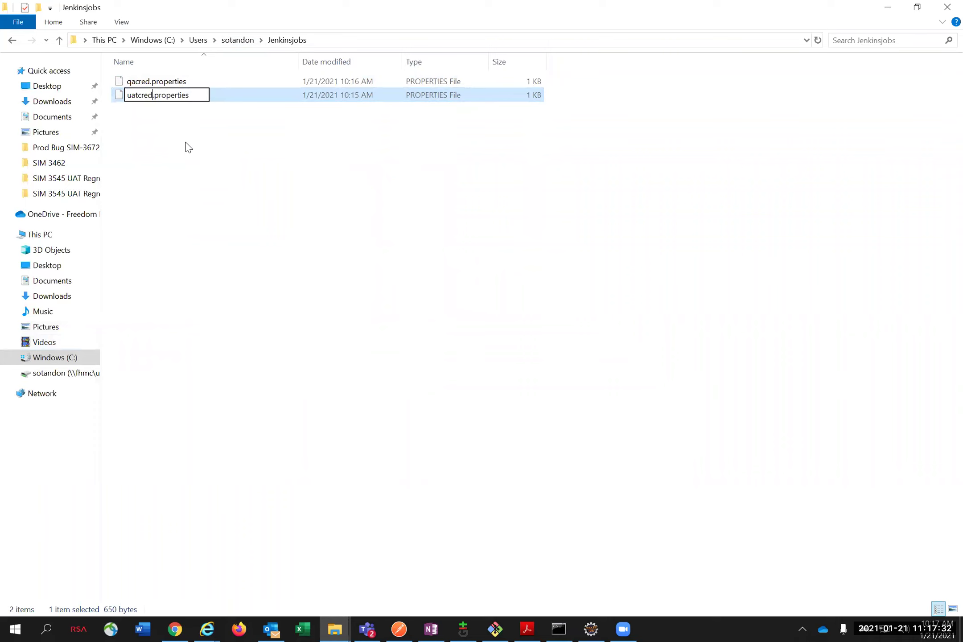
click(188, 147)
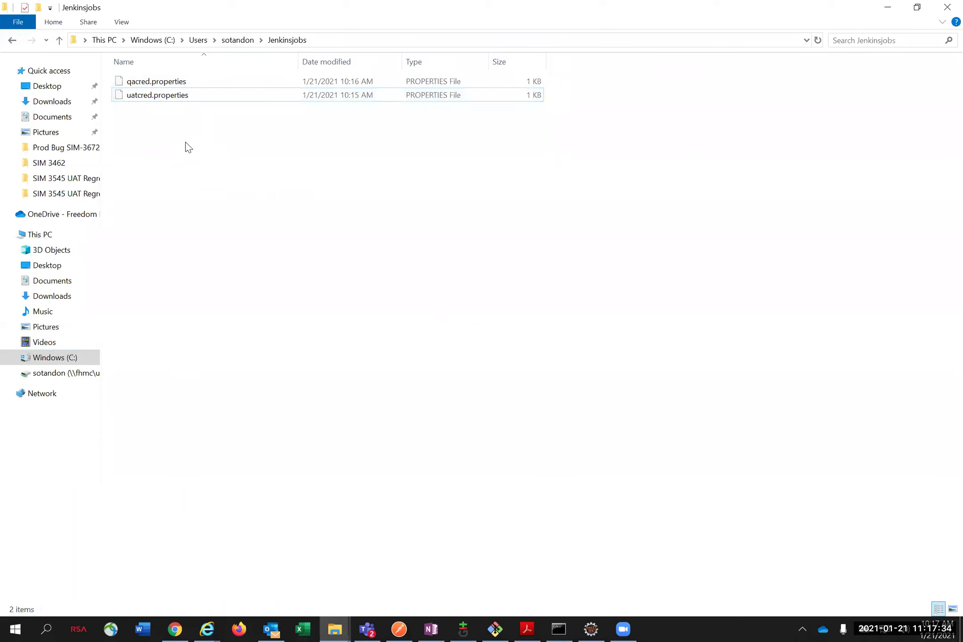
Step: Go up to the Users folder and switch back to the Eclipse IDE
click(199, 41)
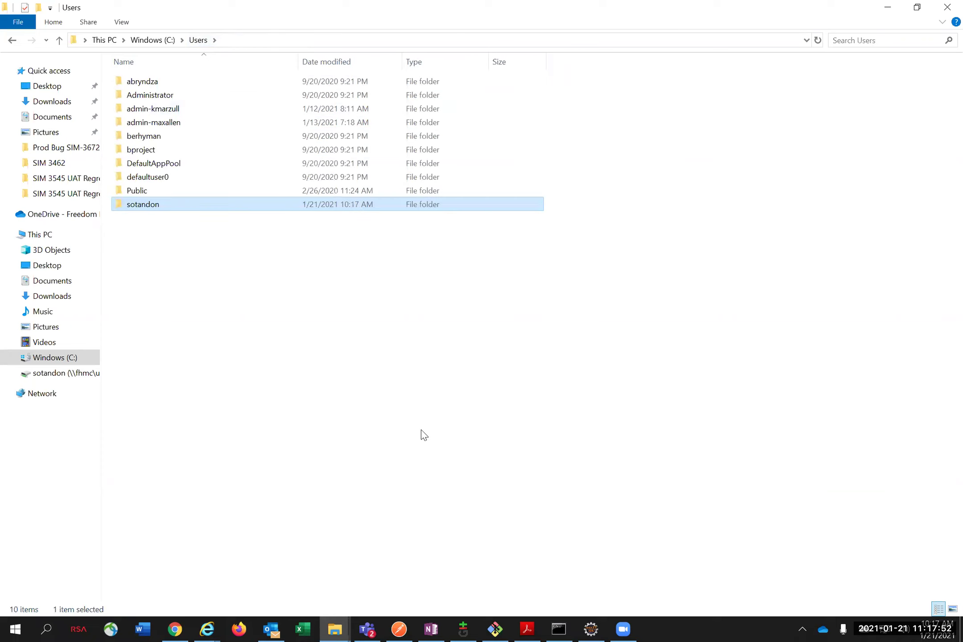
mouse_move(589, 627)
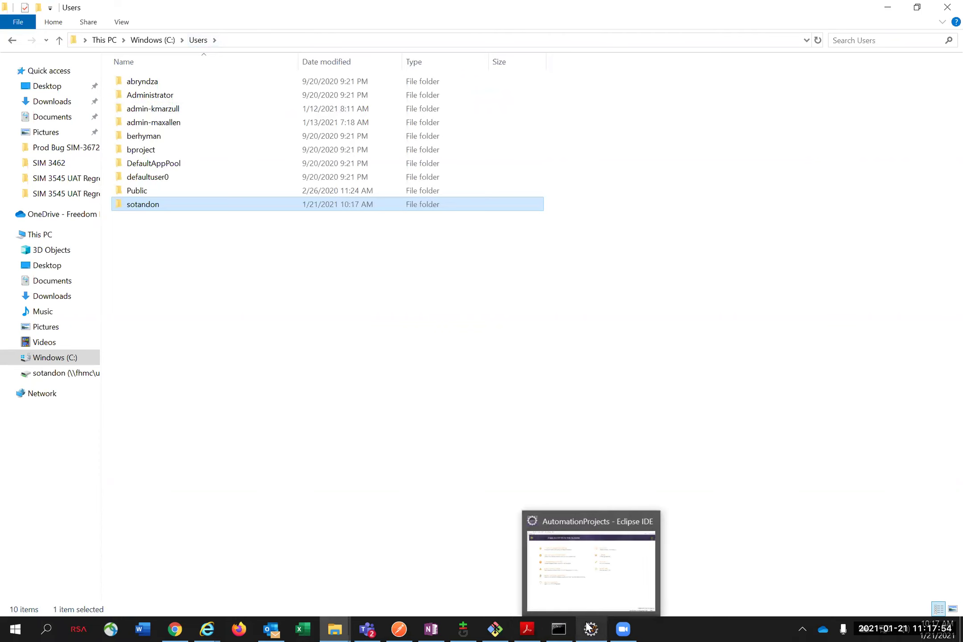
click(589, 628)
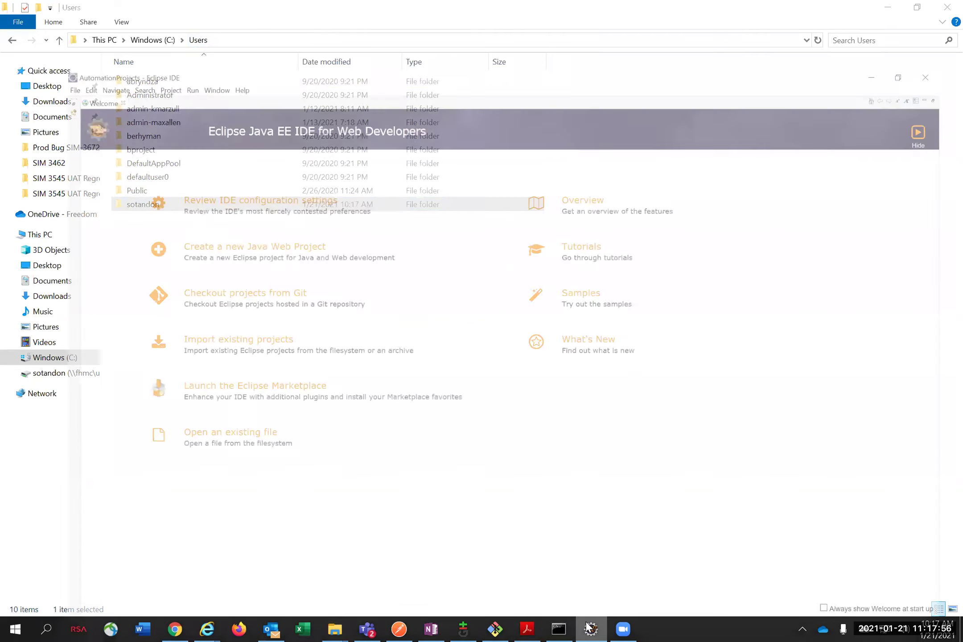